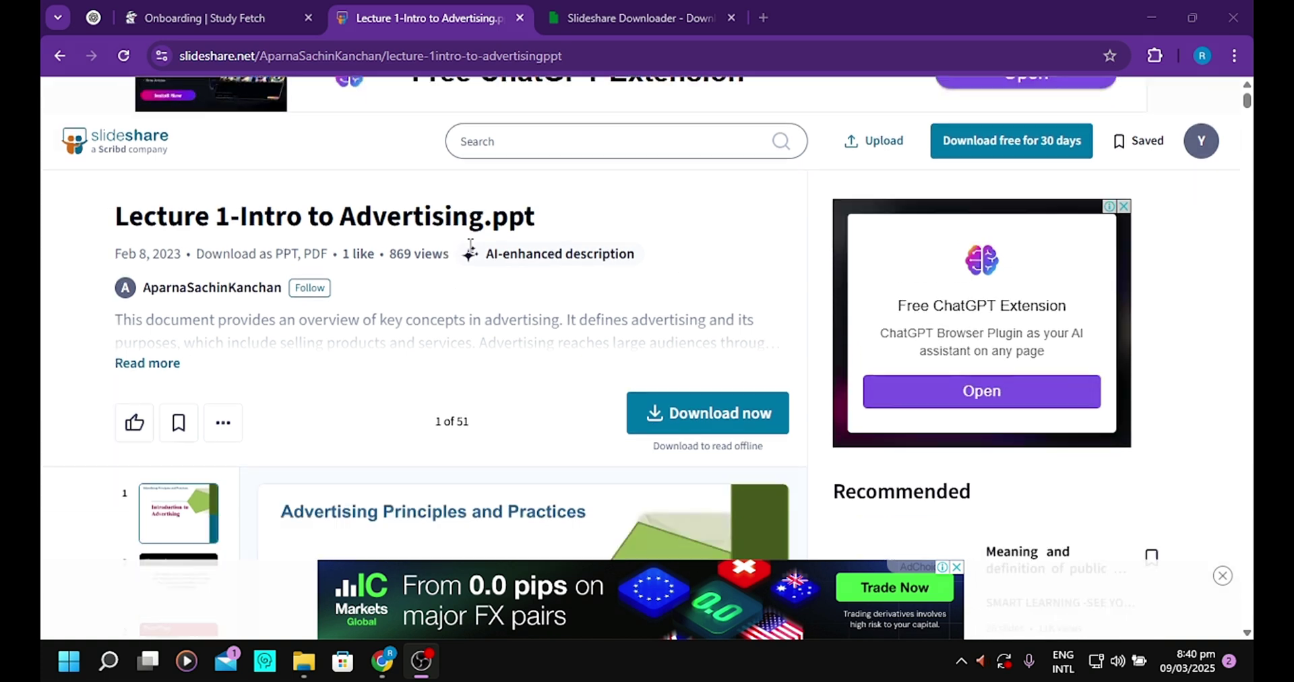
Copy the web address of the SlideShare presentation "Lecture 1-Intro to Advertising.ppt"
mouse_move(497, 226)
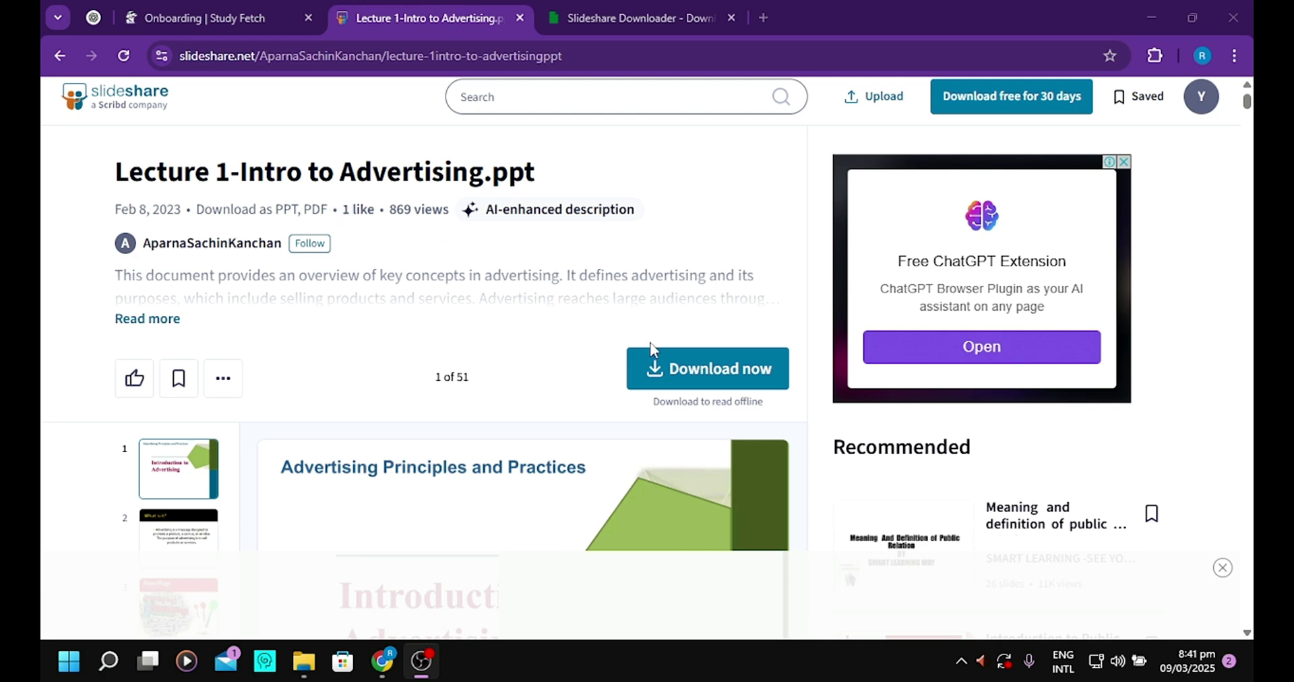
click(653, 364)
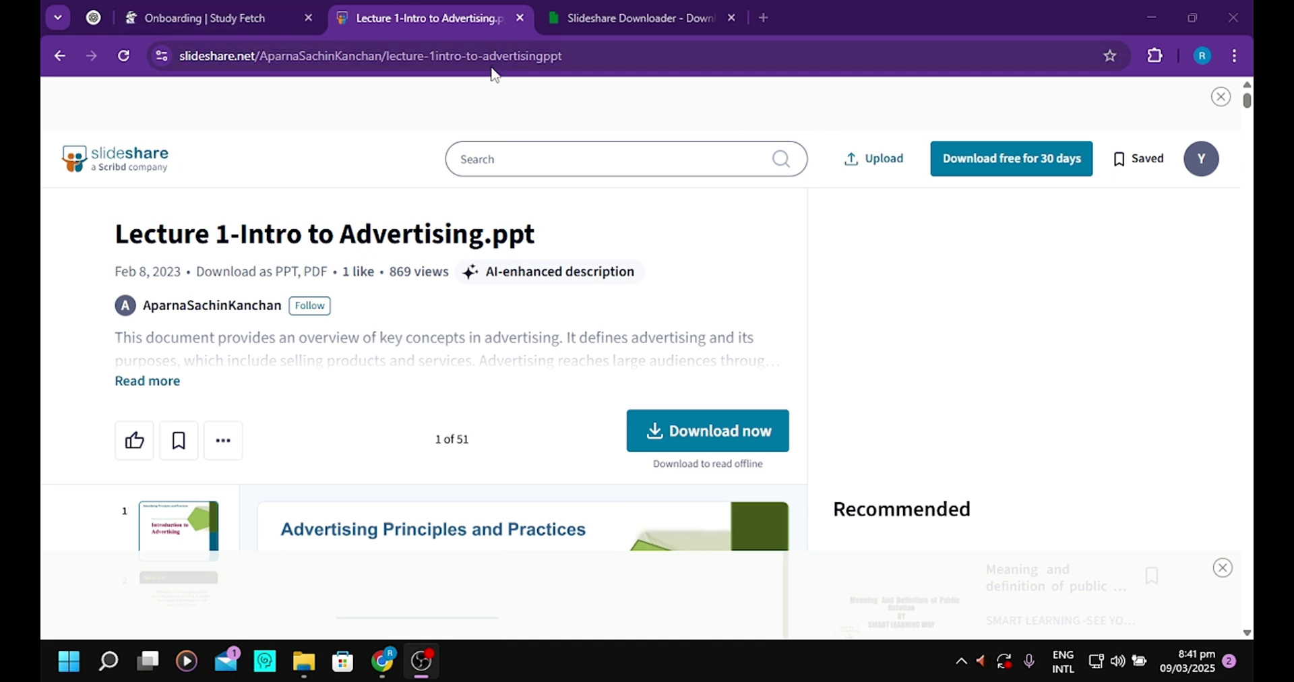
drag(582, 56, 183, 58)
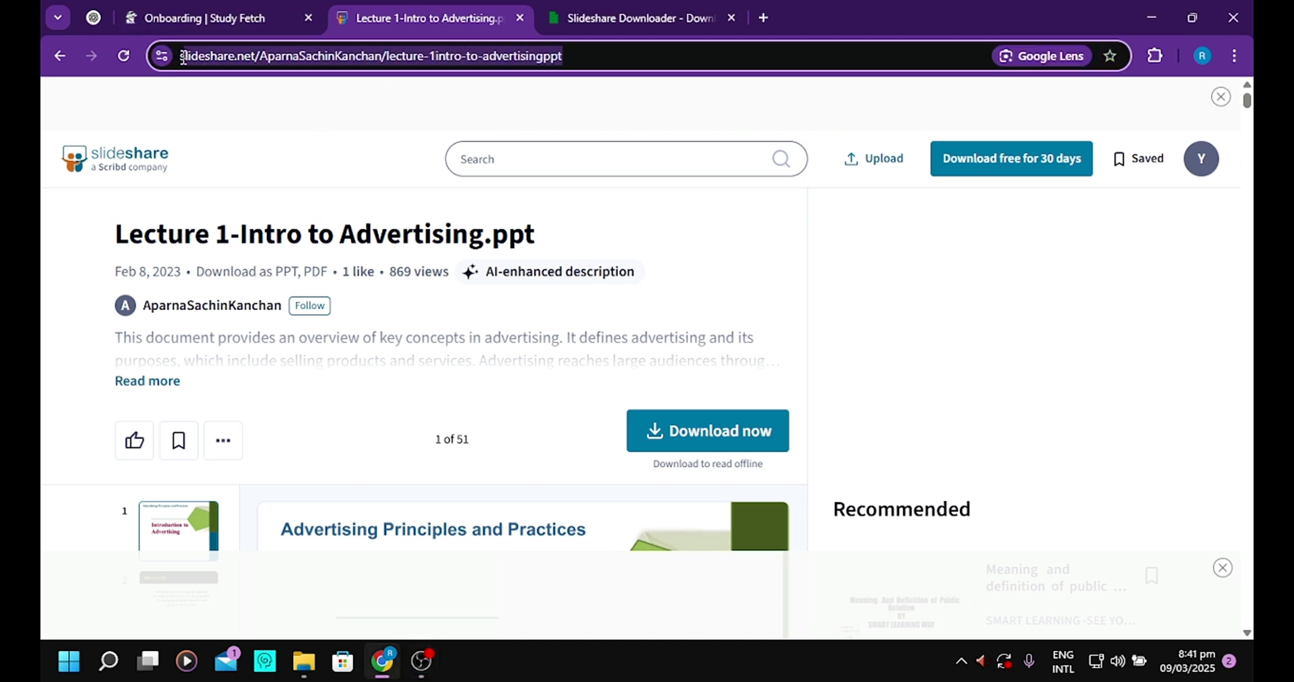
right_click(191, 56)
click(251, 225)
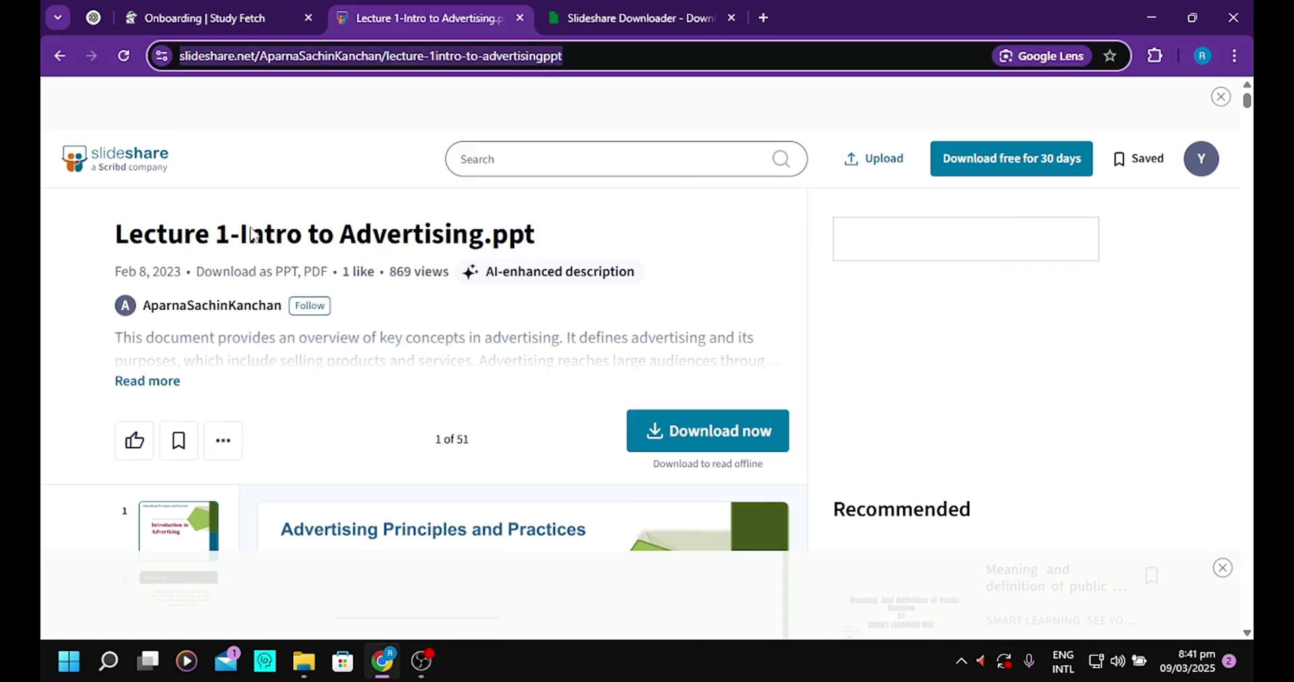
Paste the copied presentation address as the SlideShare link on slidesdownloader.com
click(637, 19)
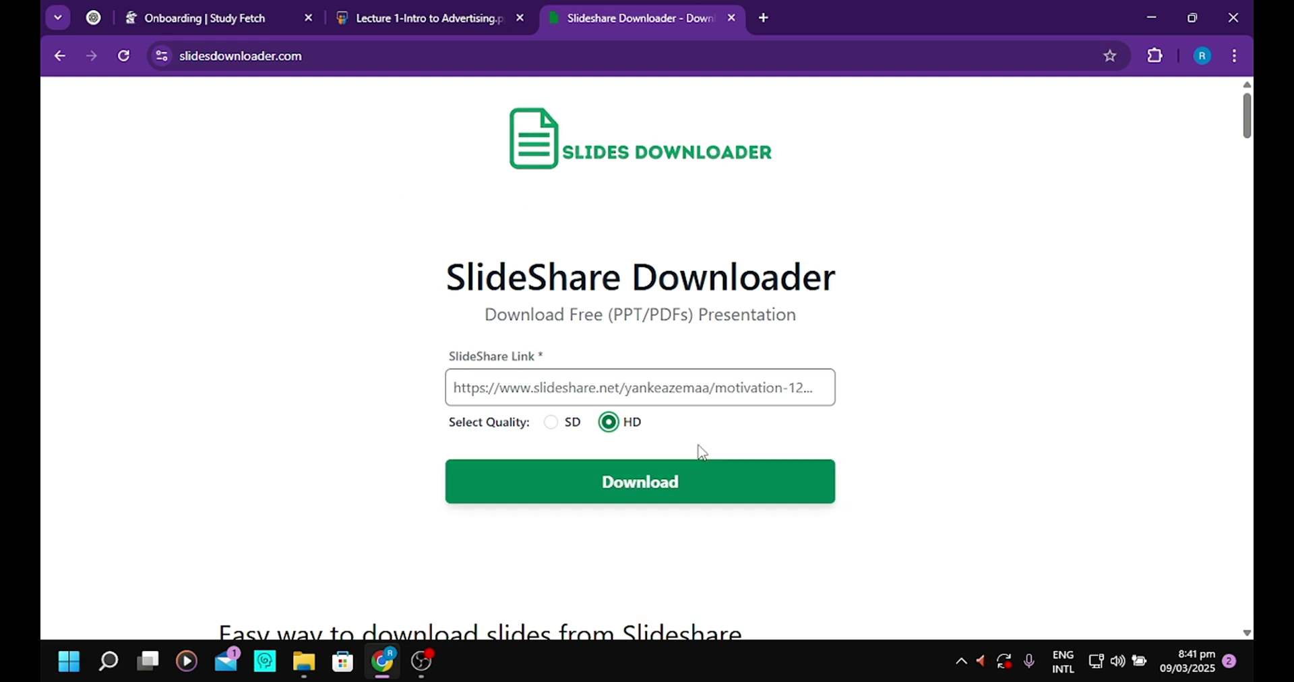
scroll(593, 404, down, 1)
click(597, 307)
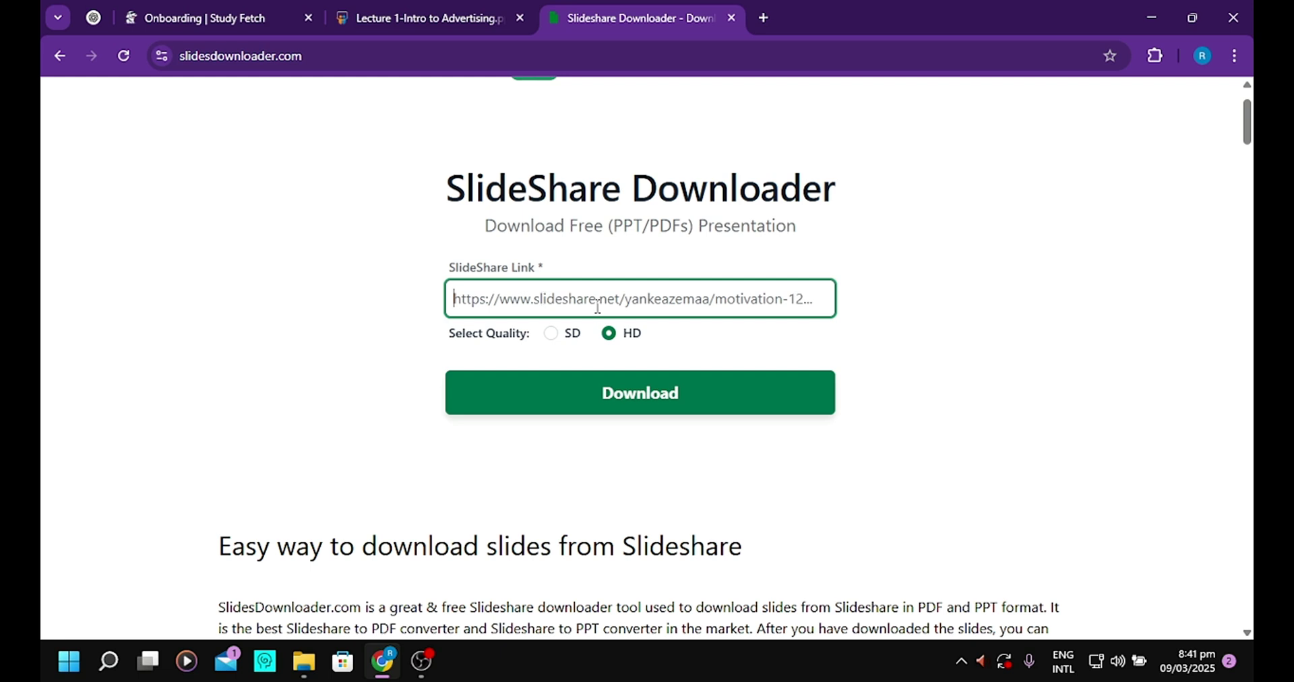
right_click(492, 297)
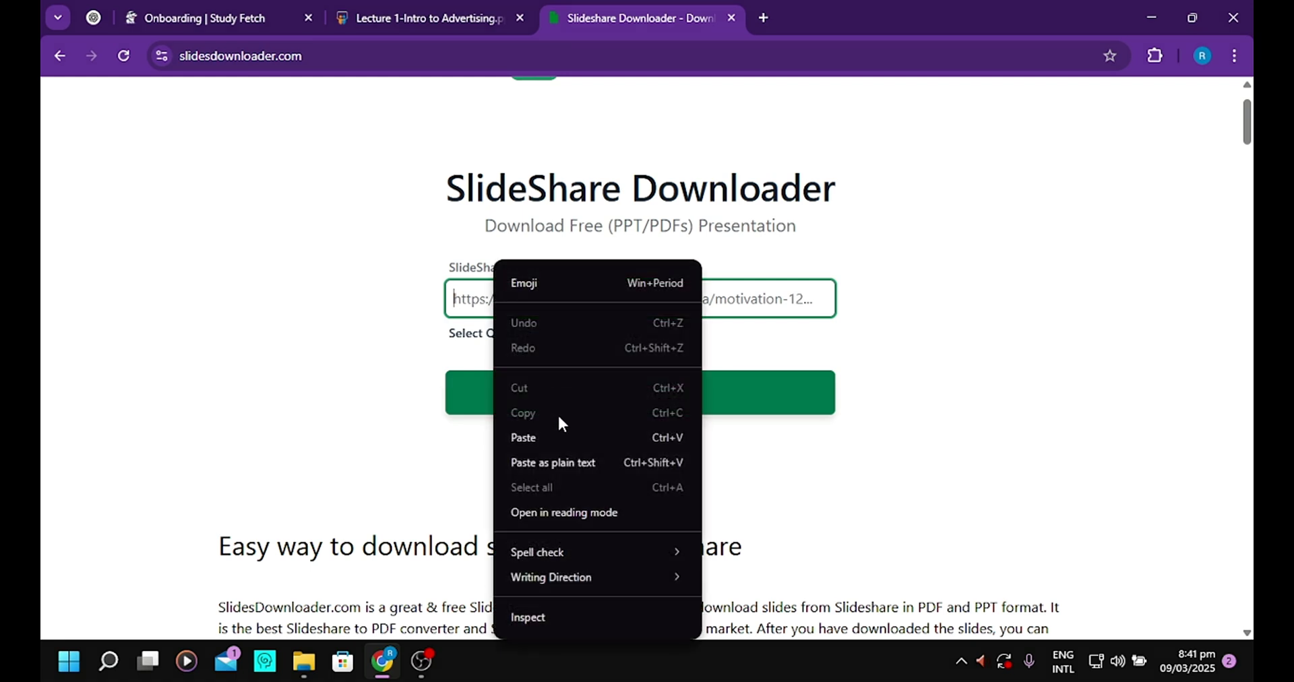
click(556, 460)
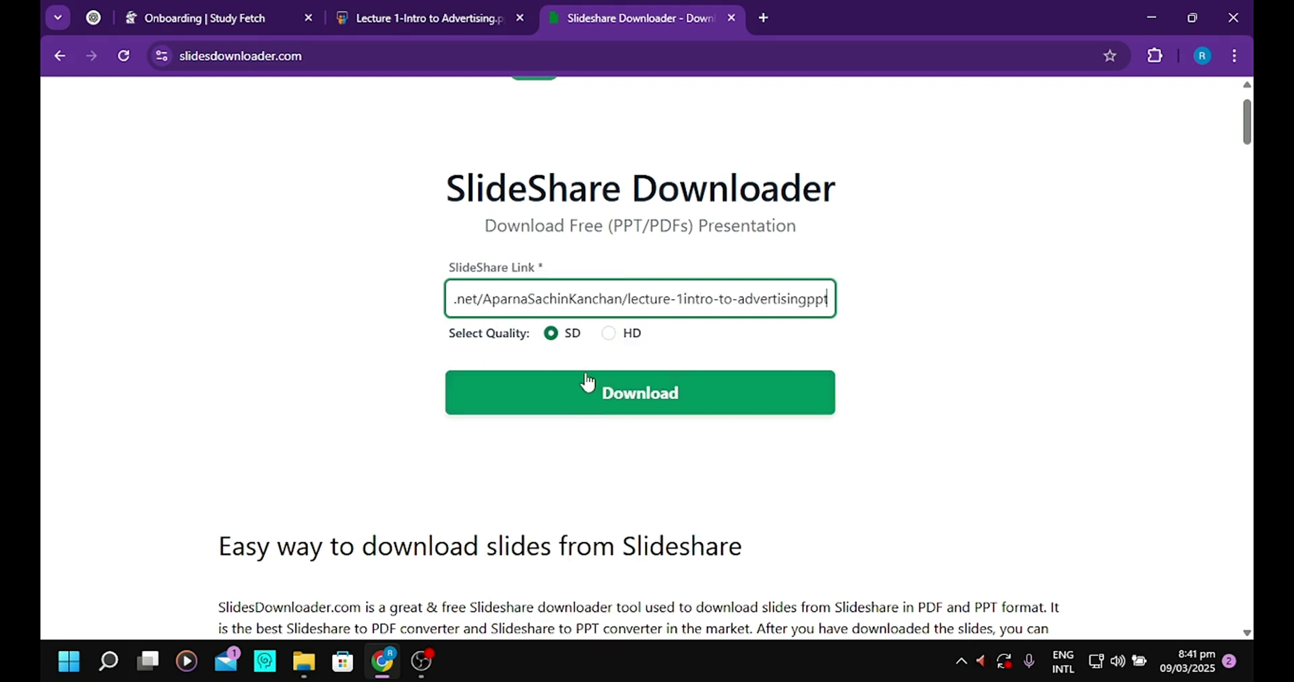
Choose HD quality and submit the presentation link for download
click(615, 340)
click(607, 334)
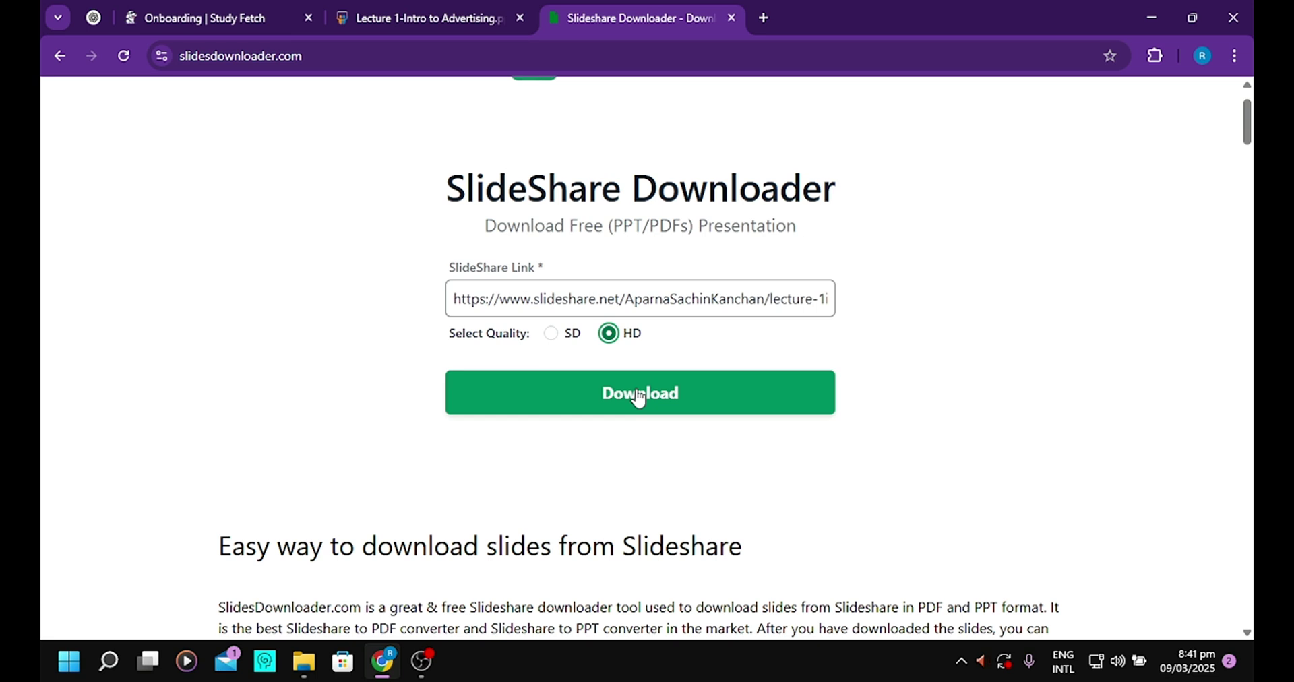
click(640, 399)
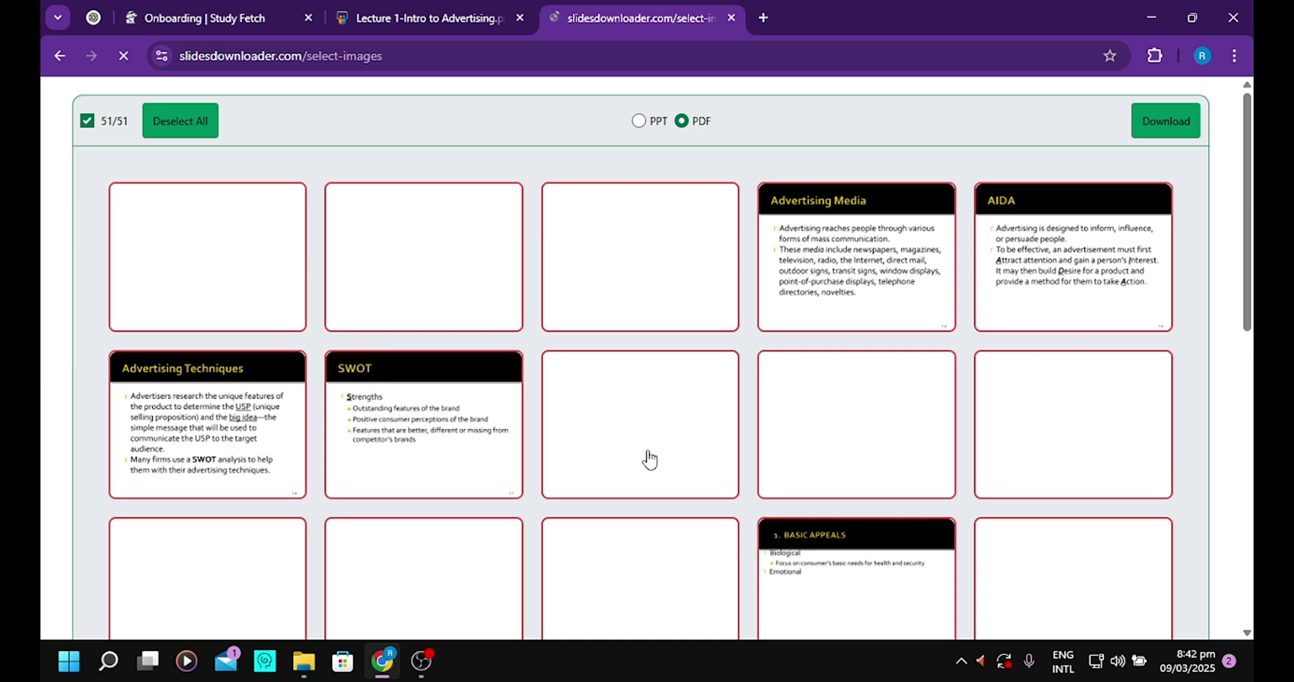
Look through the fetched slide thumbnails and compare them with the original SlideShare presentation
scroll(649, 459, down, 5)
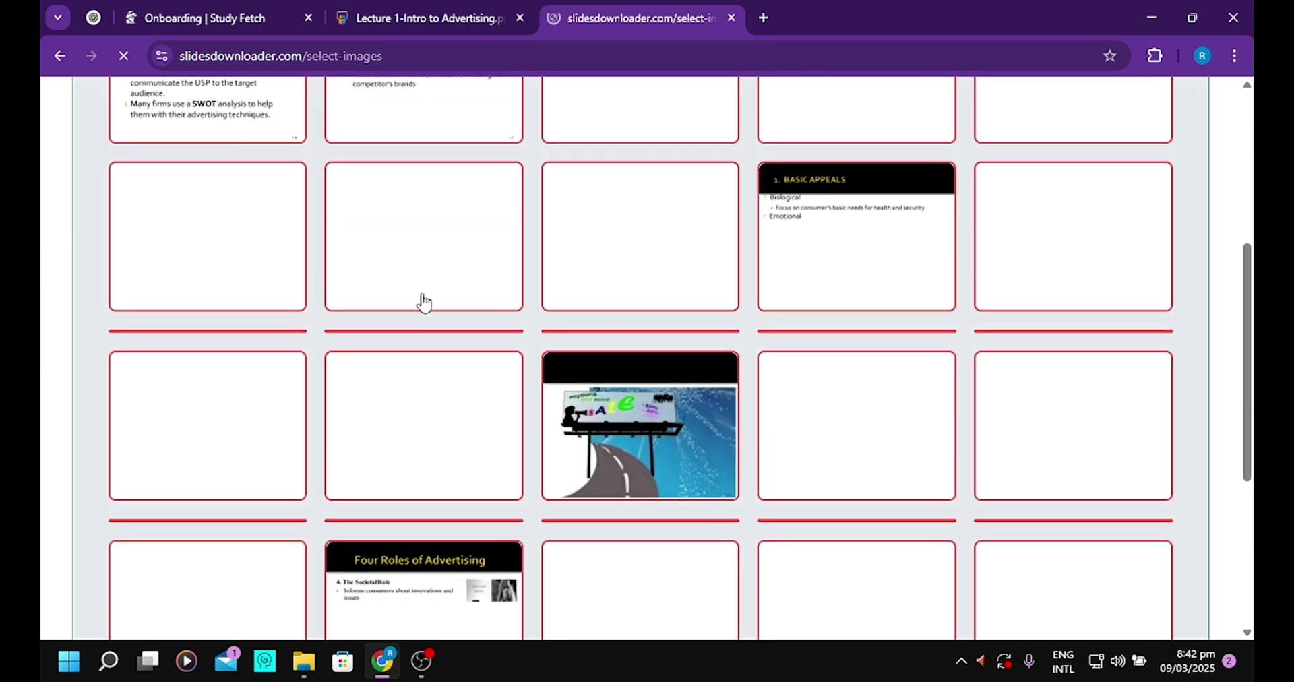
click(493, 27)
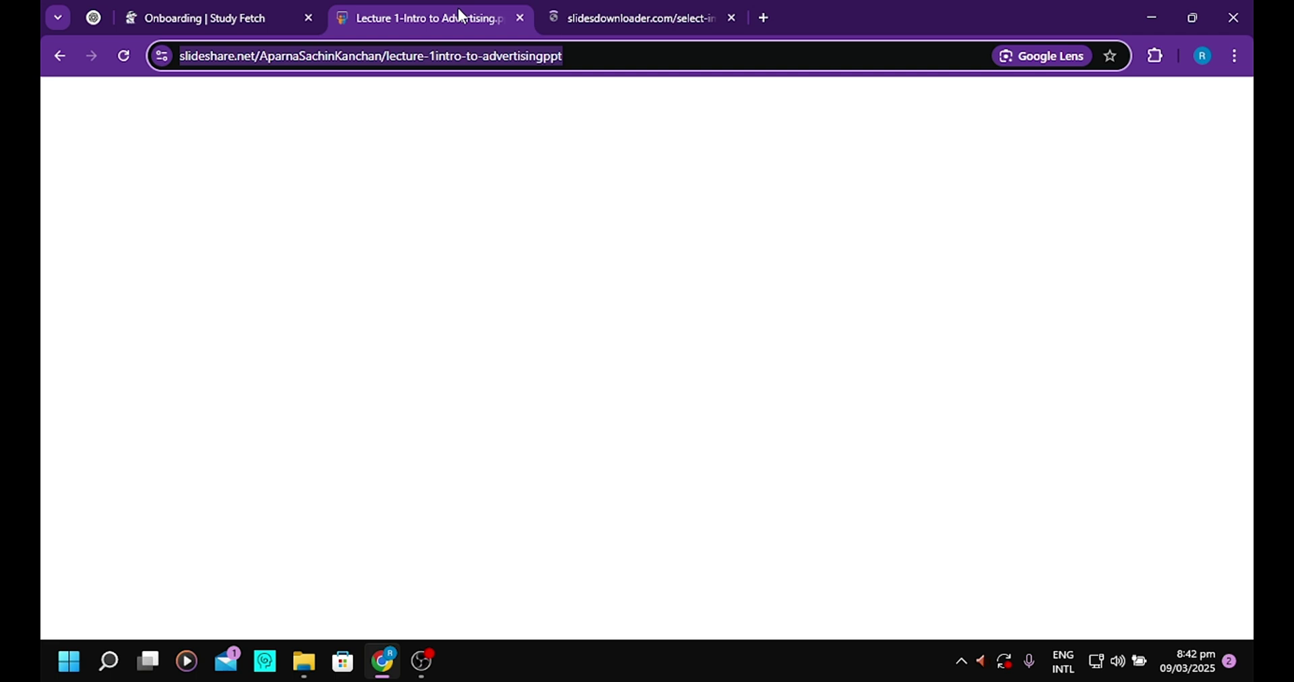
scroll(578, 320, down, 10)
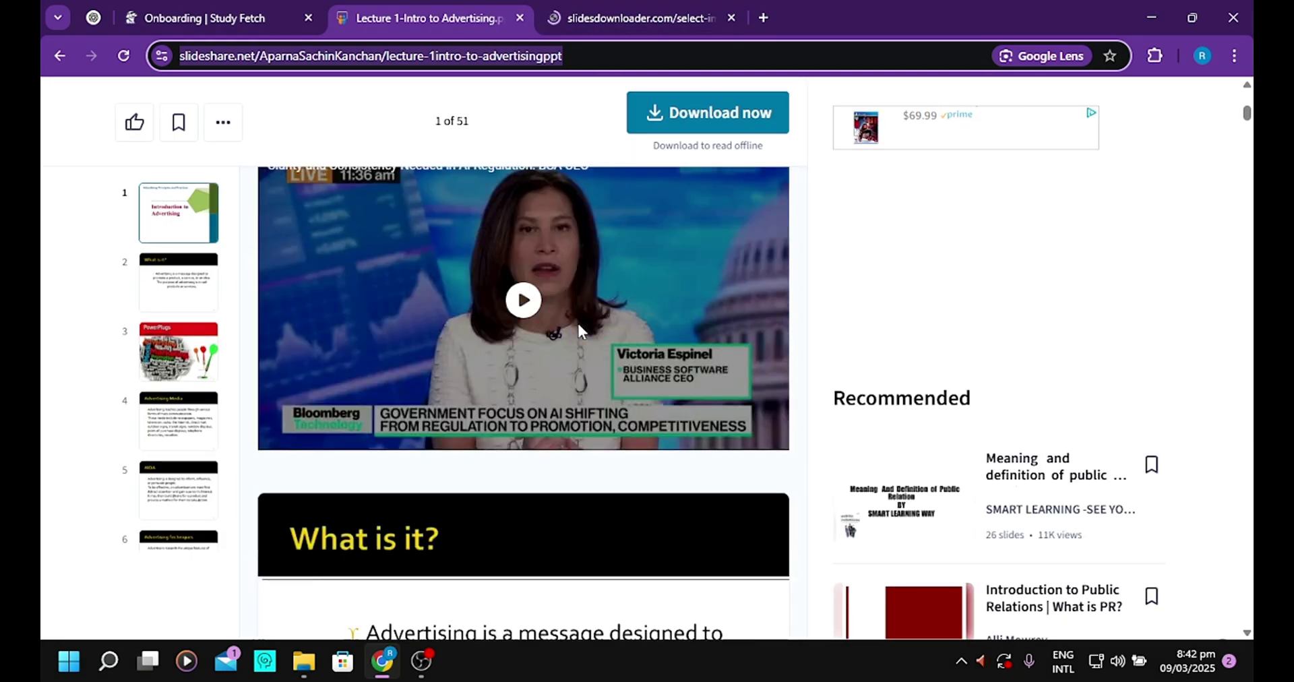
Return to the slide selection page on slidesdownloader.com and set the download format to PDF
click(647, 18)
scroll(651, 242, up, 5)
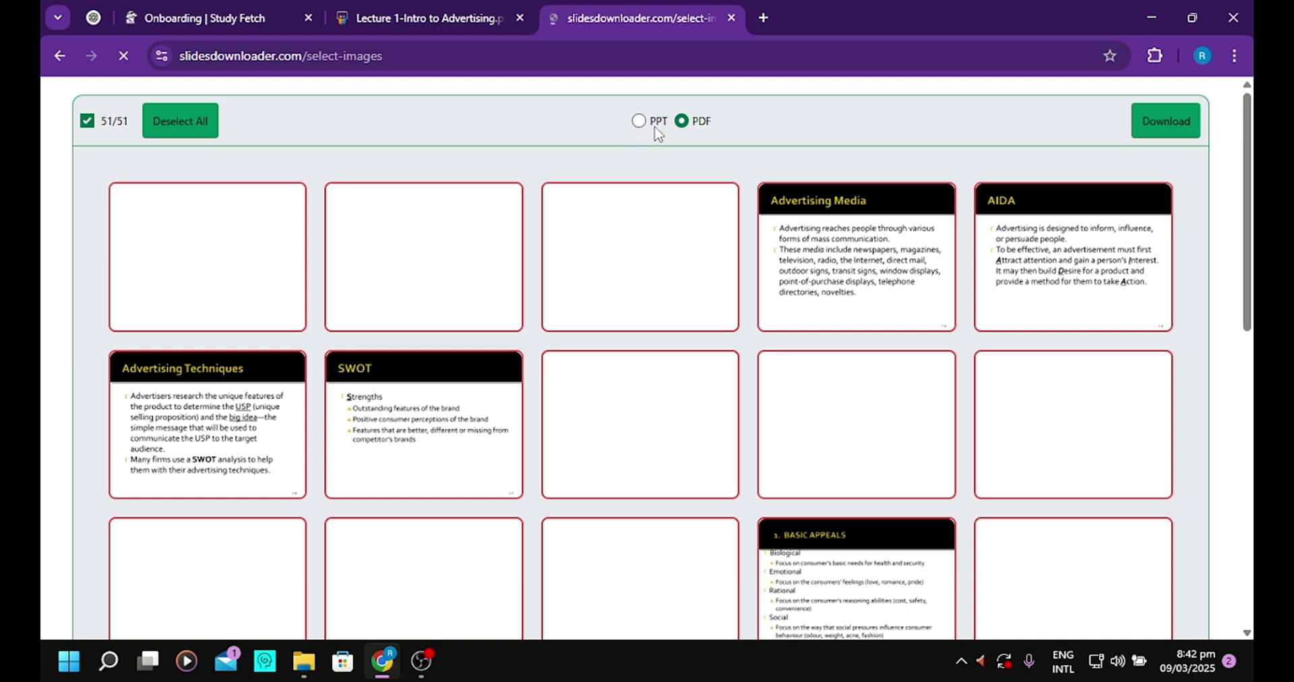
click(650, 128)
click(681, 124)
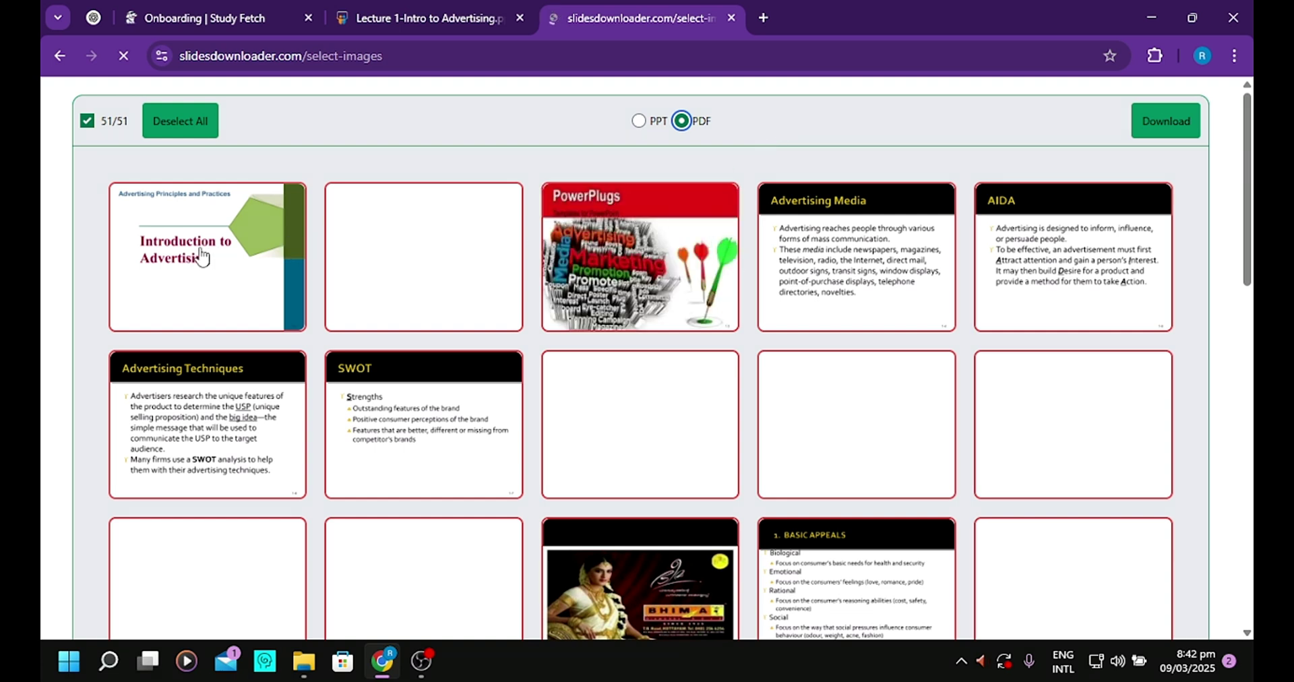
Clear the slide selection, pick slides 1, 2, 8 and 9 individually, and reselect all slides
click(88, 124)
click(213, 313)
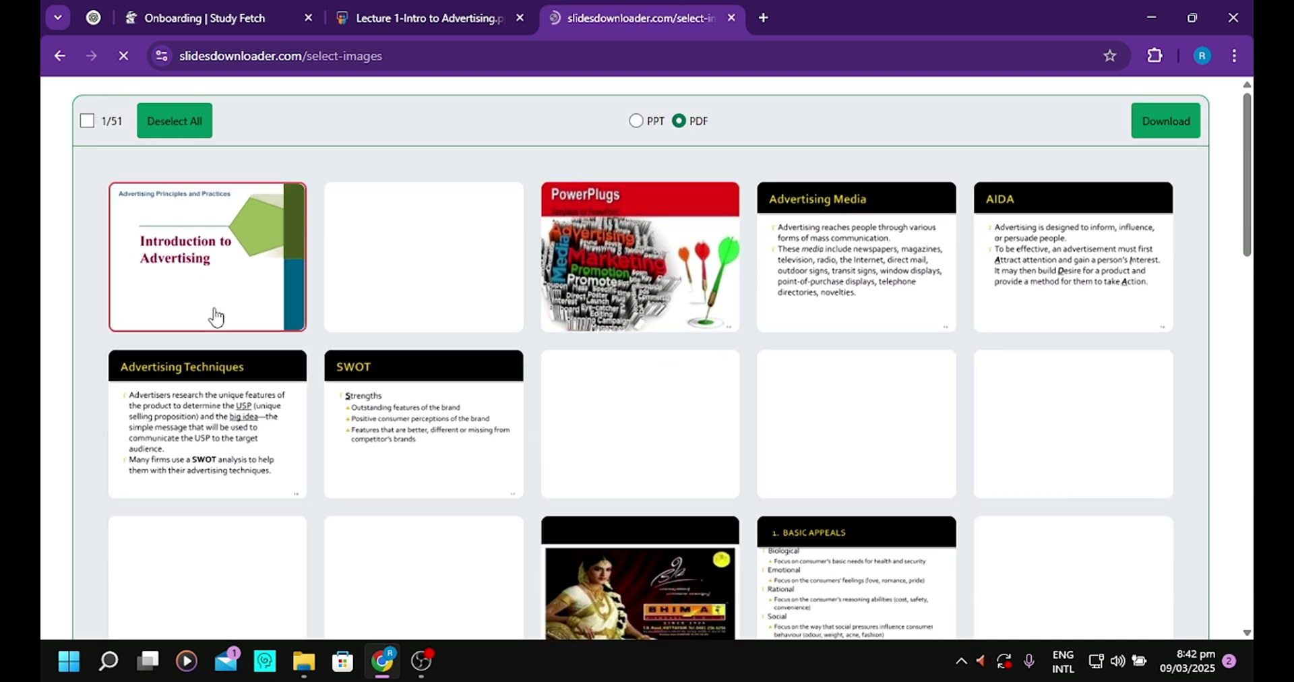
click(367, 293)
click(651, 369)
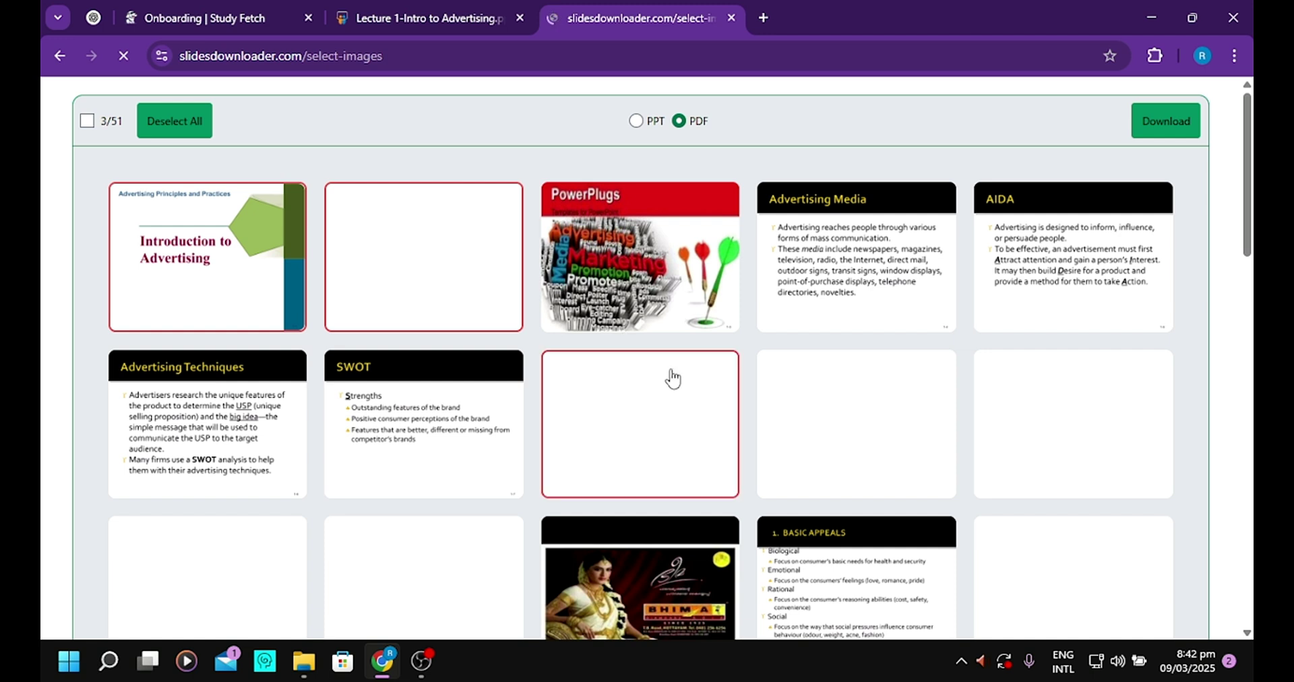
click(816, 389)
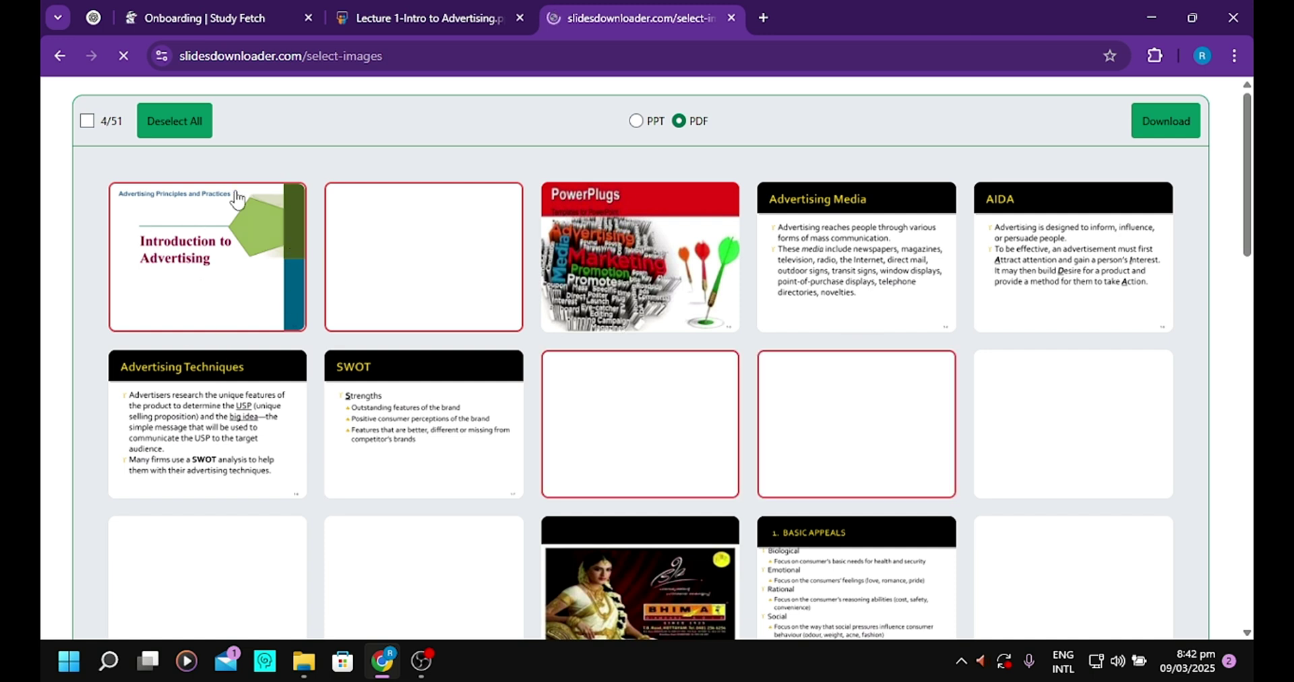
click(87, 121)
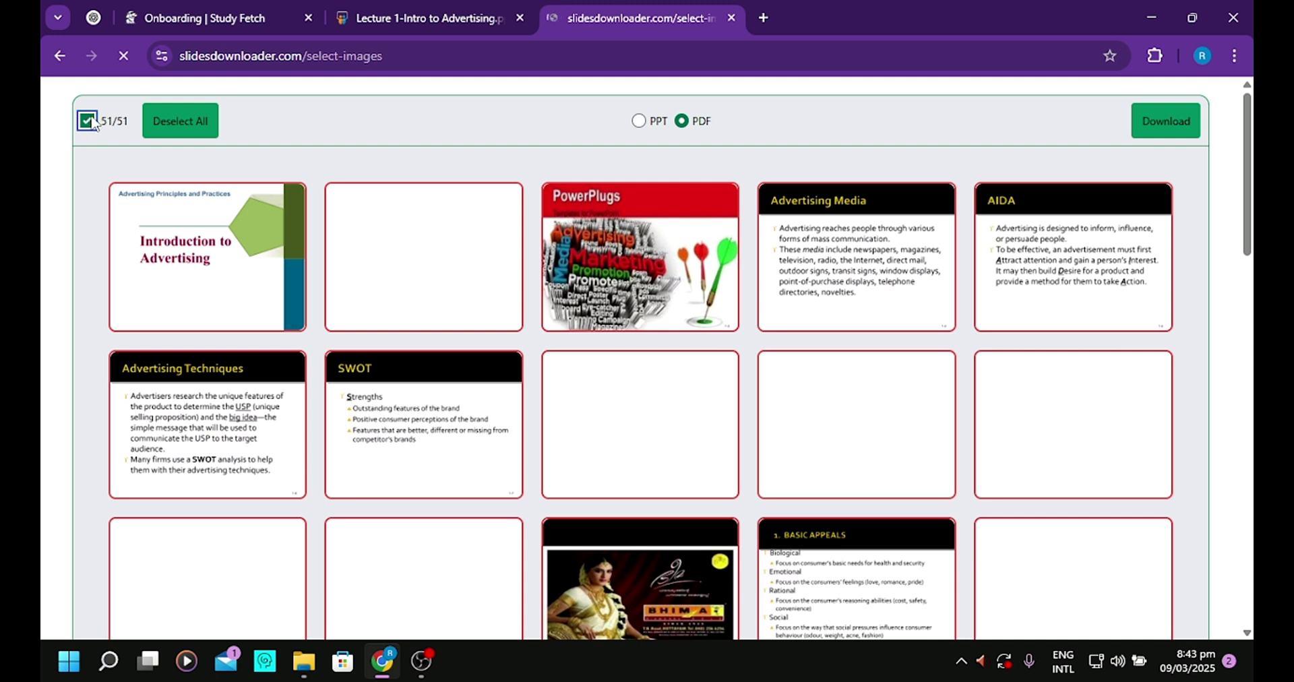
Deselect all slides, select only slides 1, 2 and 13, and download them as a PDF
click(87, 121)
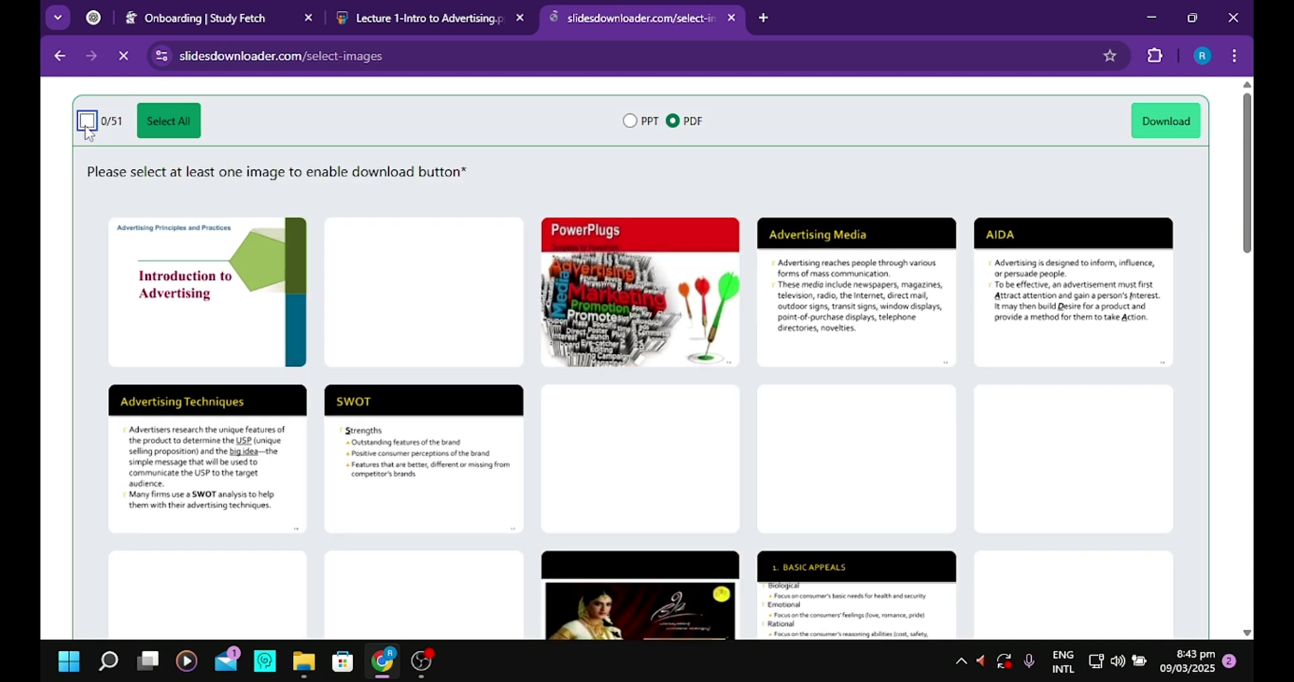
click(205, 296)
click(465, 306)
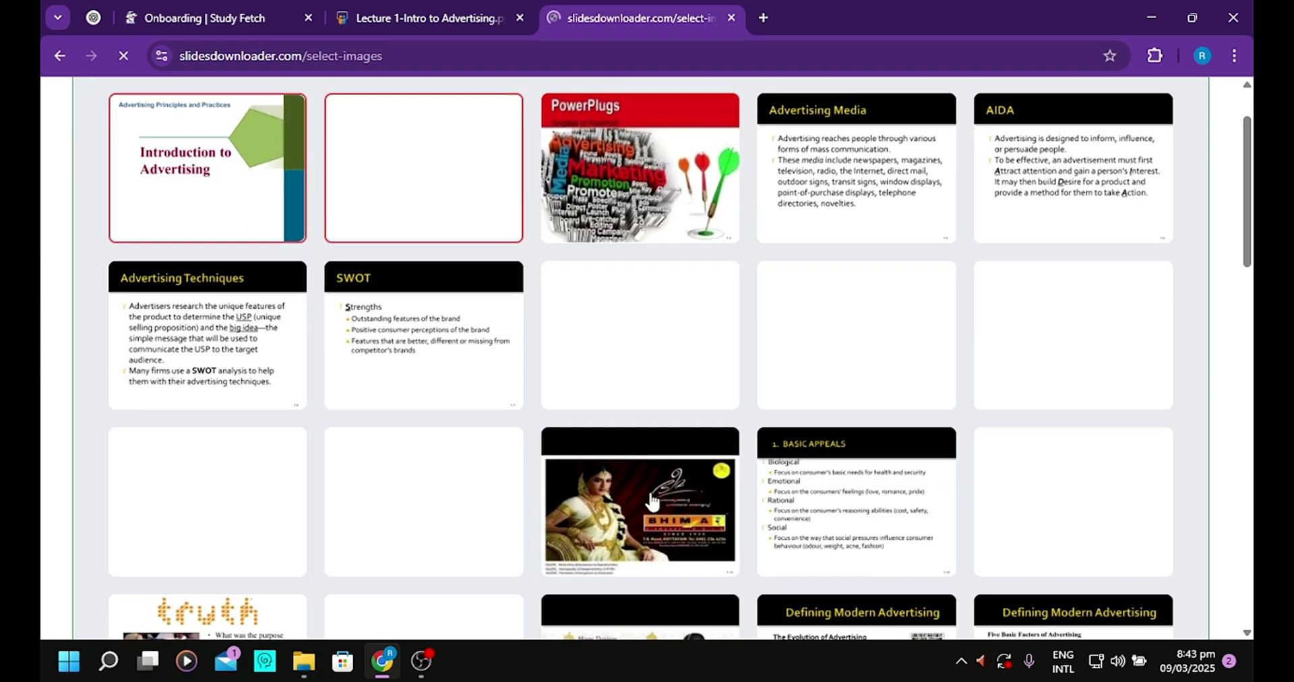
click(650, 502)
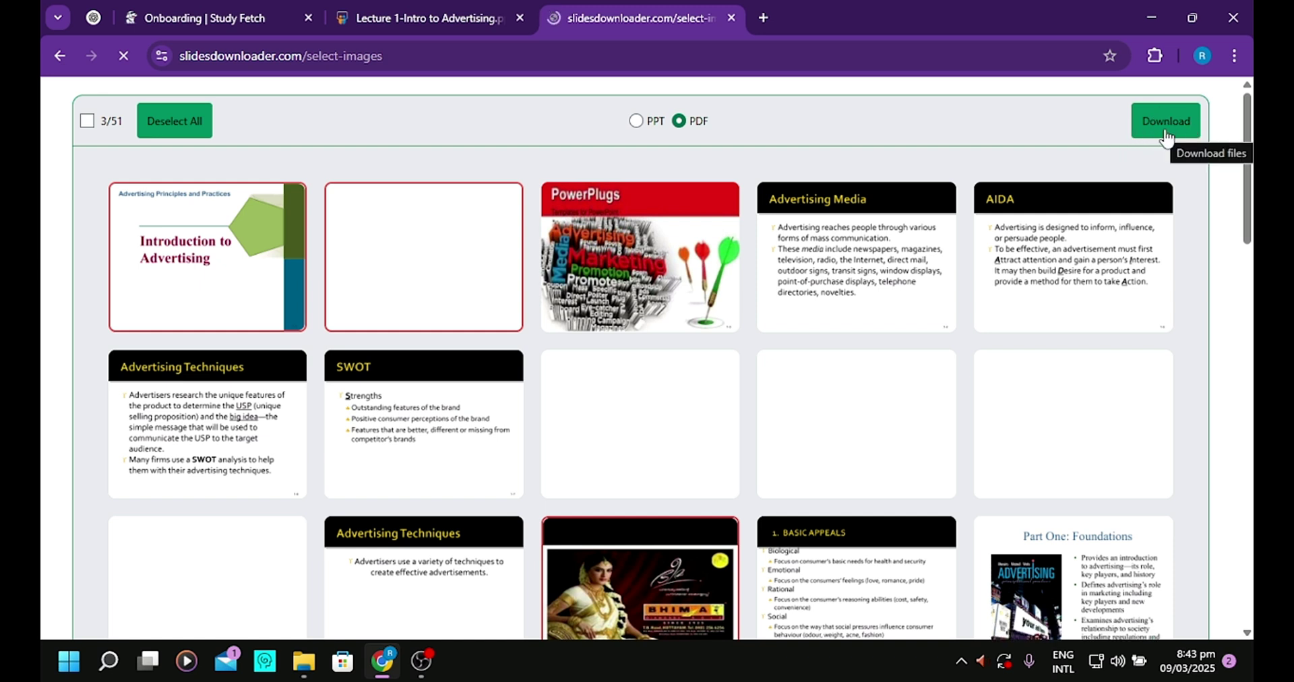
click(1166, 135)
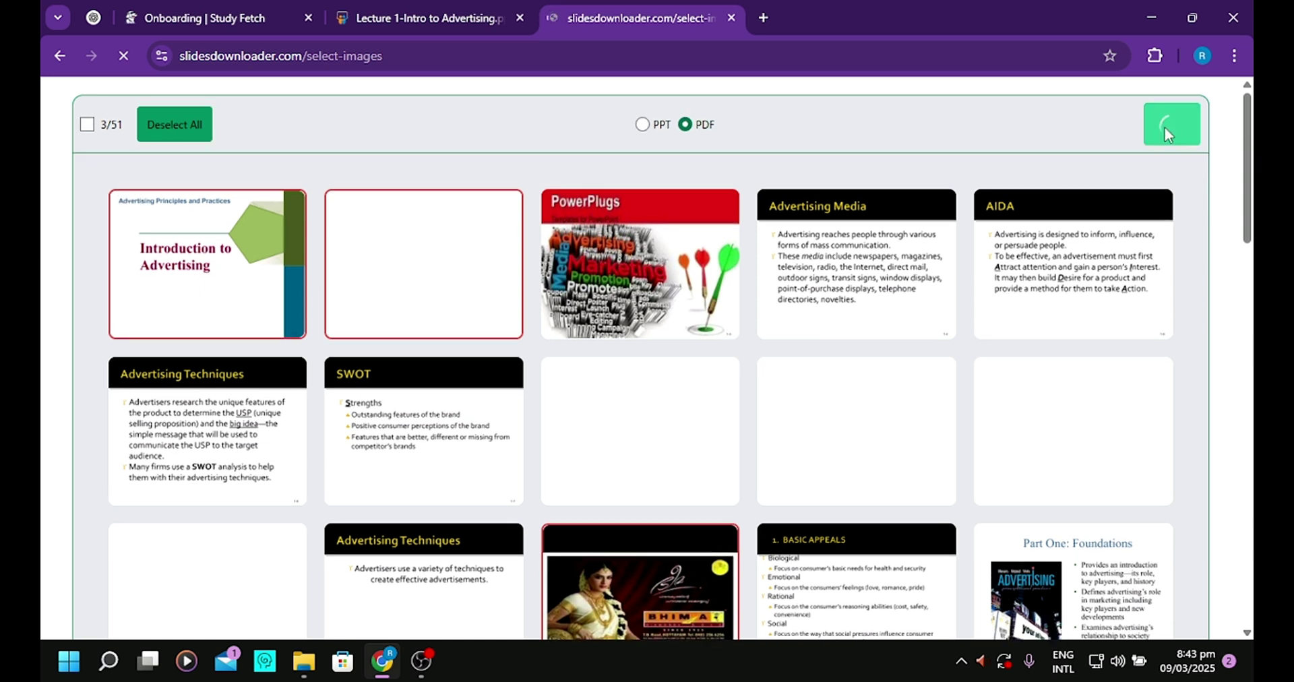